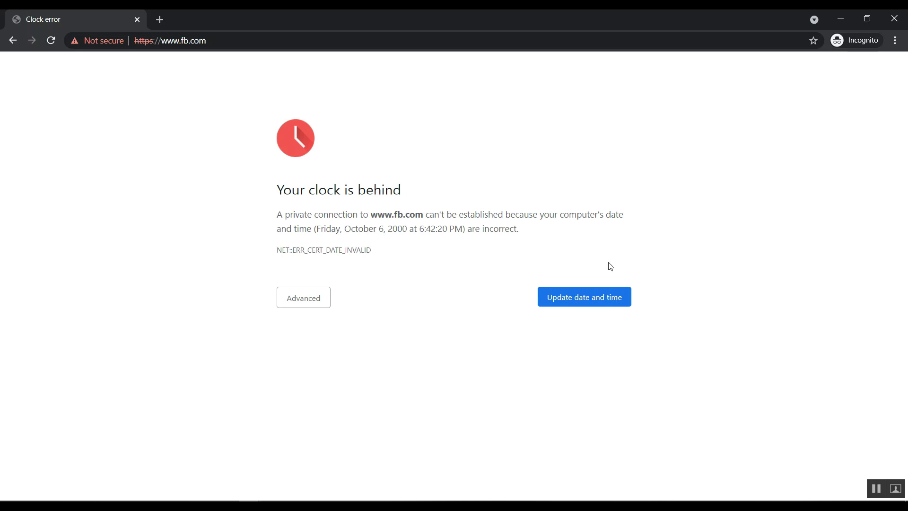
# Step: Expand the advanced details of the fb.com clock error and read the explanation about certificate validity
pyautogui.click(313, 303)
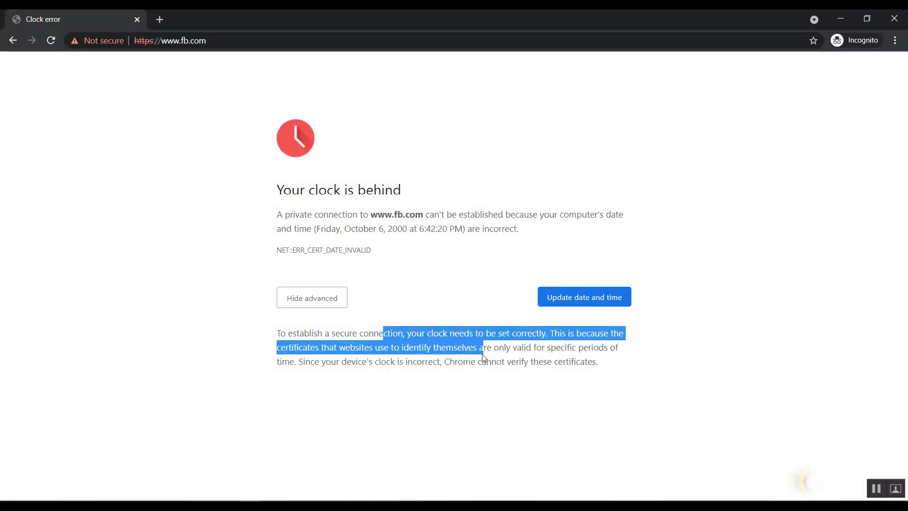
pyautogui.moveTo(507, 361); pyautogui.dragTo(527, 374)
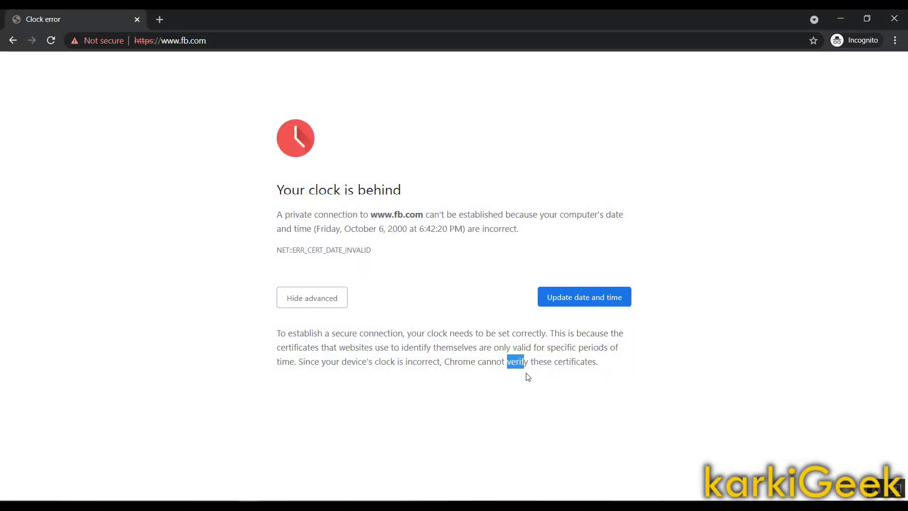
pyautogui.moveTo(274, 197); pyautogui.dragTo(416, 198)
pyautogui.click(416, 198)
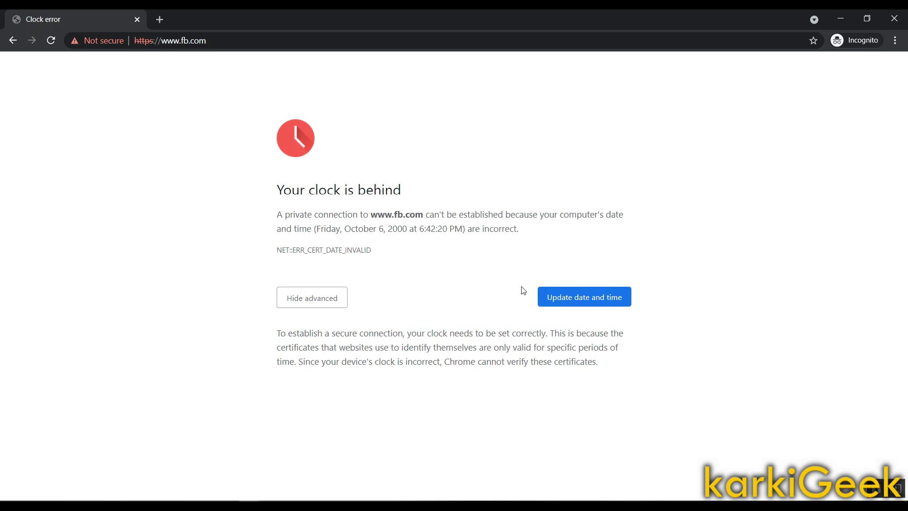
# Step: Enable Internet time synchronization with time.windows.com in the system date and time settings, update the clock, and reload the fb.com page
pyautogui.click(555, 303)
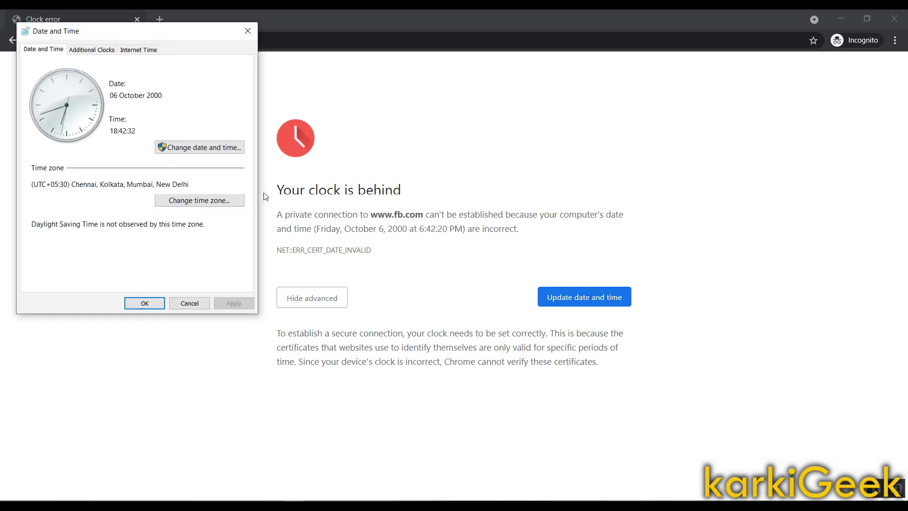
pyautogui.click(196, 150)
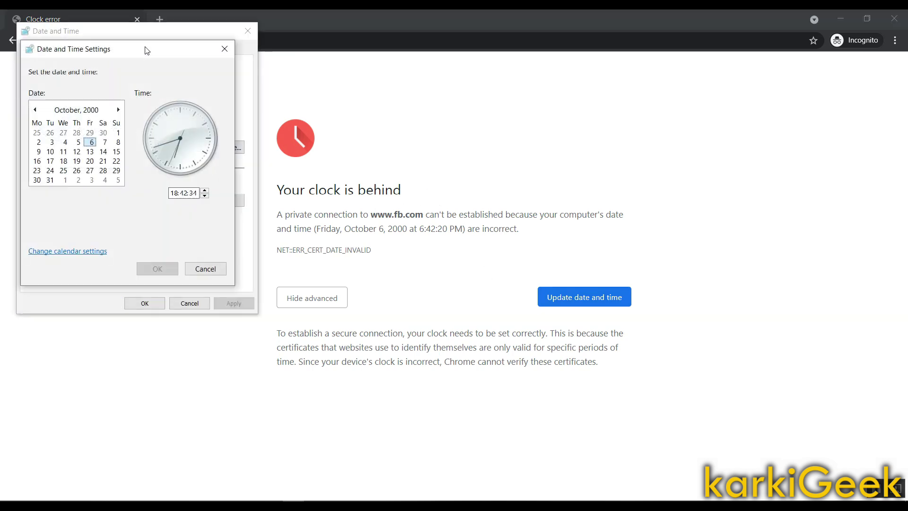
pyautogui.click(208, 269)
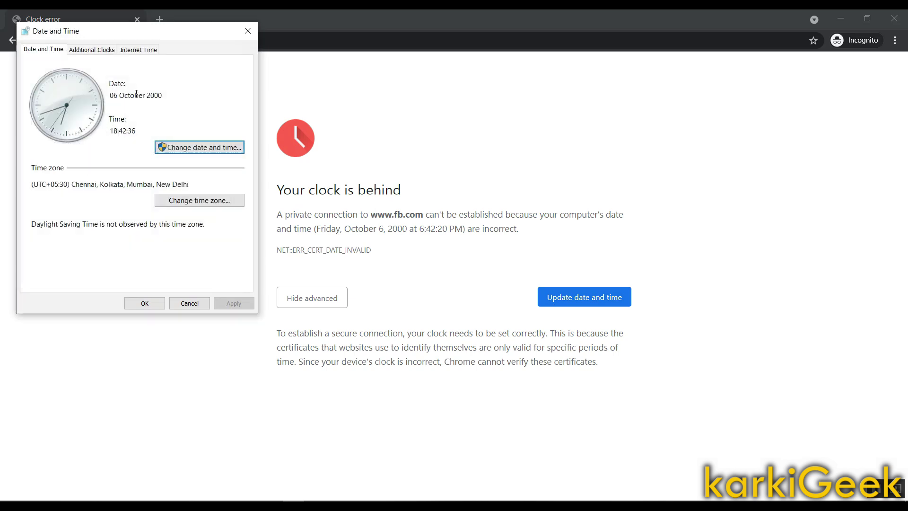
pyautogui.click(142, 50)
pyautogui.click(208, 198)
pyautogui.click(102, 85)
pyautogui.click(208, 105)
pyautogui.click(174, 183)
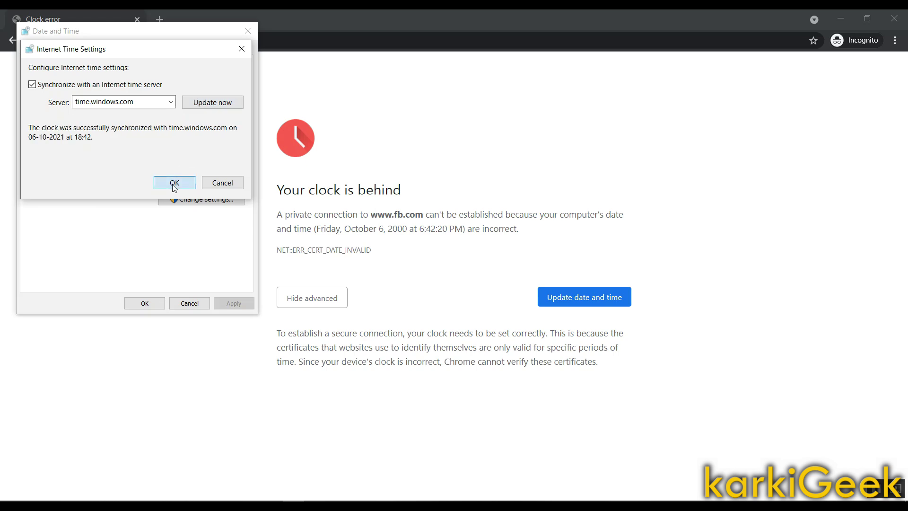
pyautogui.click(142, 301)
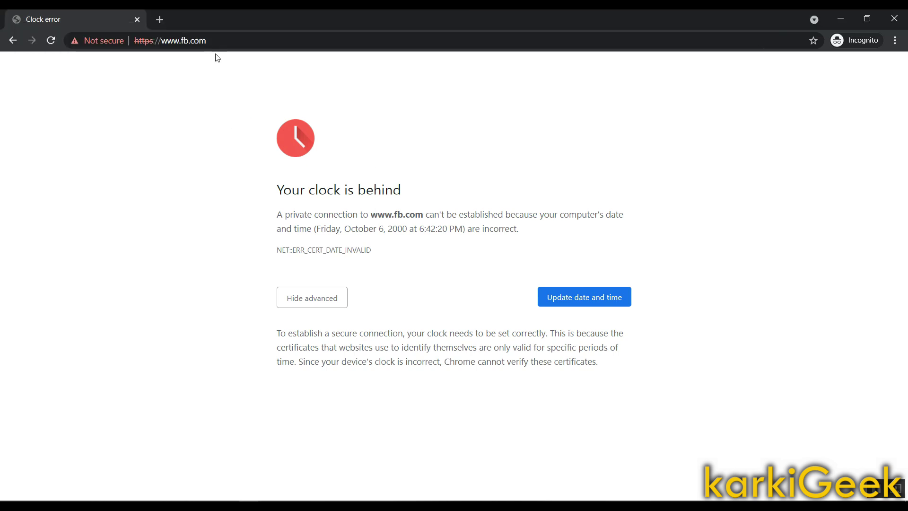
pyautogui.click(51, 40)
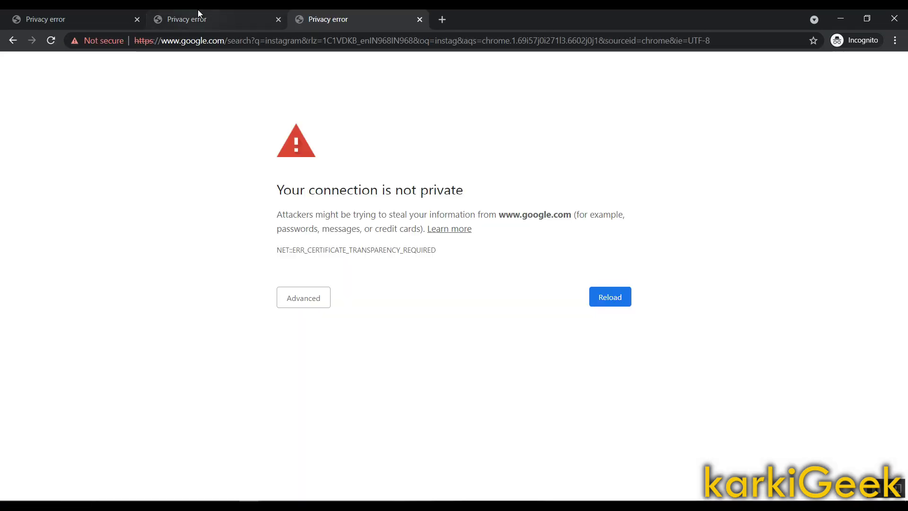
pyautogui.moveTo(278, 191); pyautogui.dragTo(399, 263)
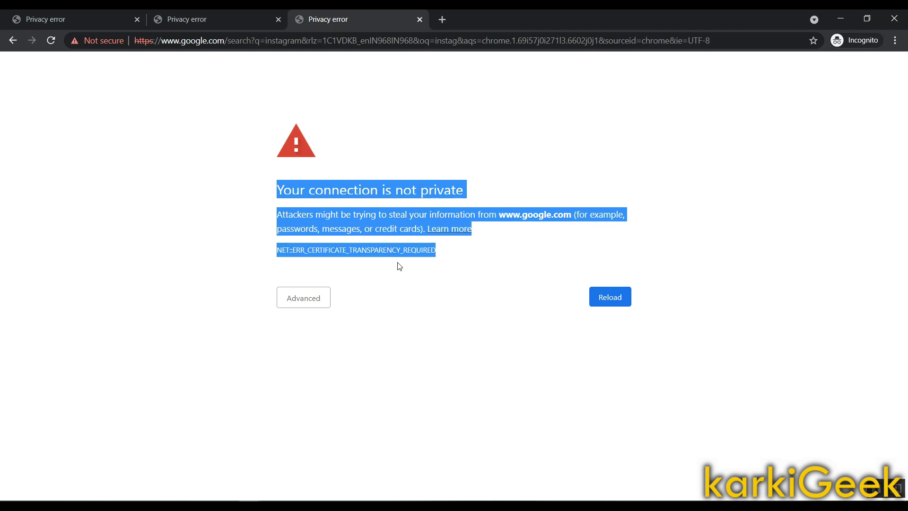
pyautogui.click(434, 294)
pyautogui.click(305, 306)
pyautogui.moveTo(314, 357); pyautogui.dragTo(408, 391)
pyautogui.click(458, 393)
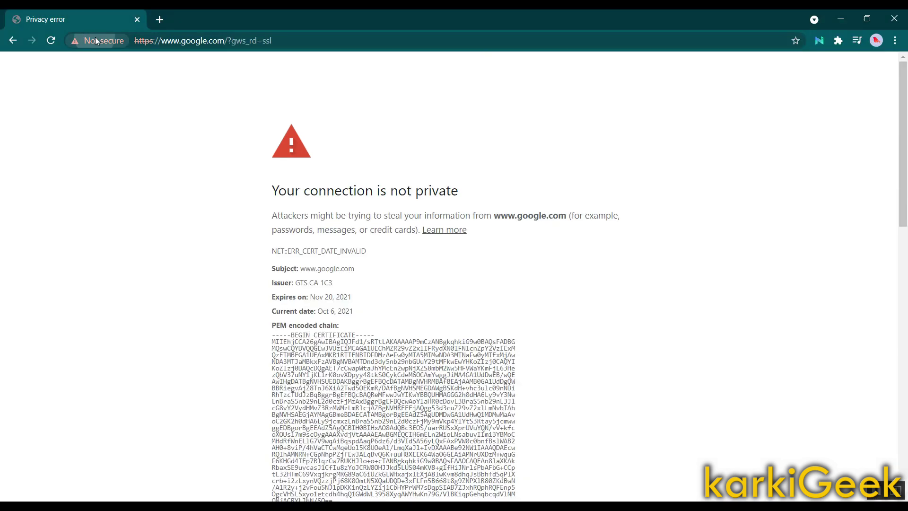
pyautogui.click(97, 40)
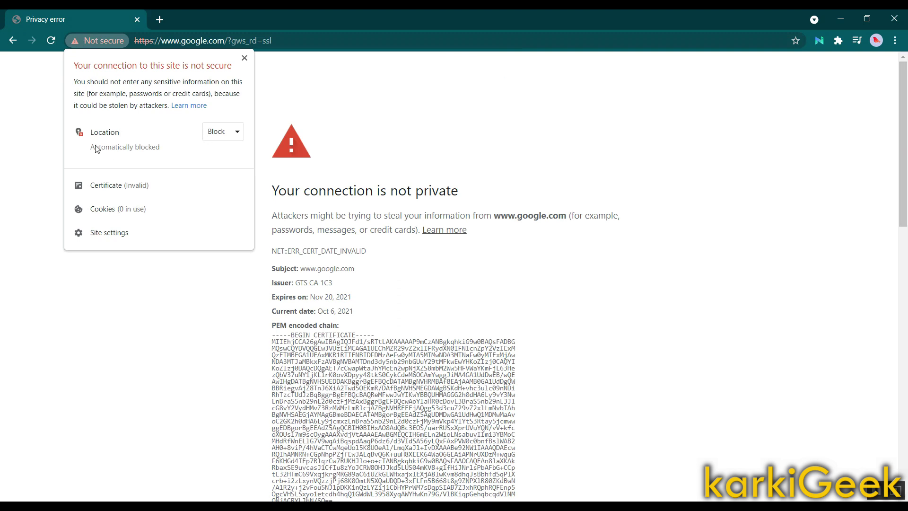
pyautogui.click(138, 186)
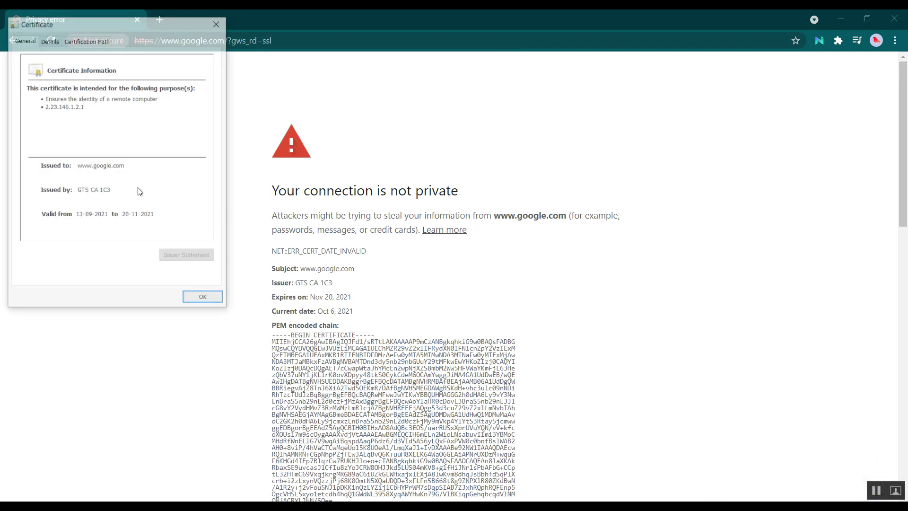
pyautogui.click(49, 40)
pyautogui.click(87, 40)
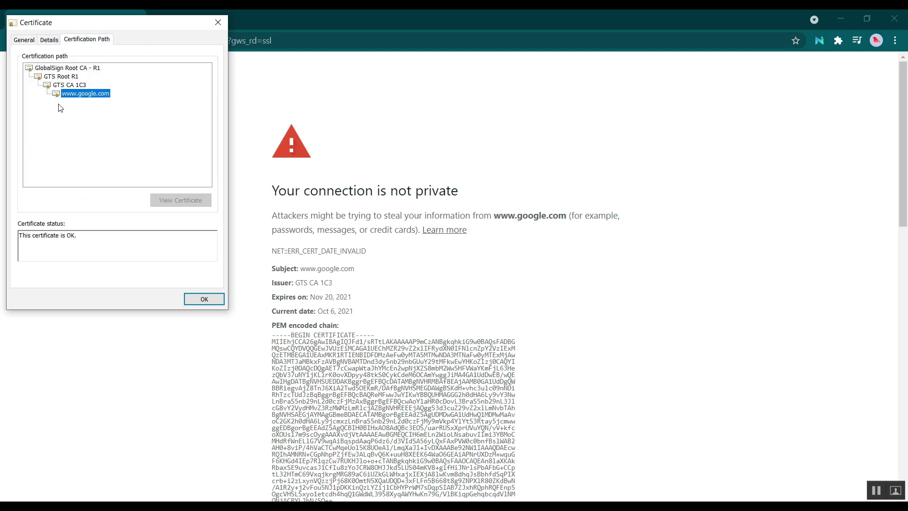
pyautogui.click(61, 77)
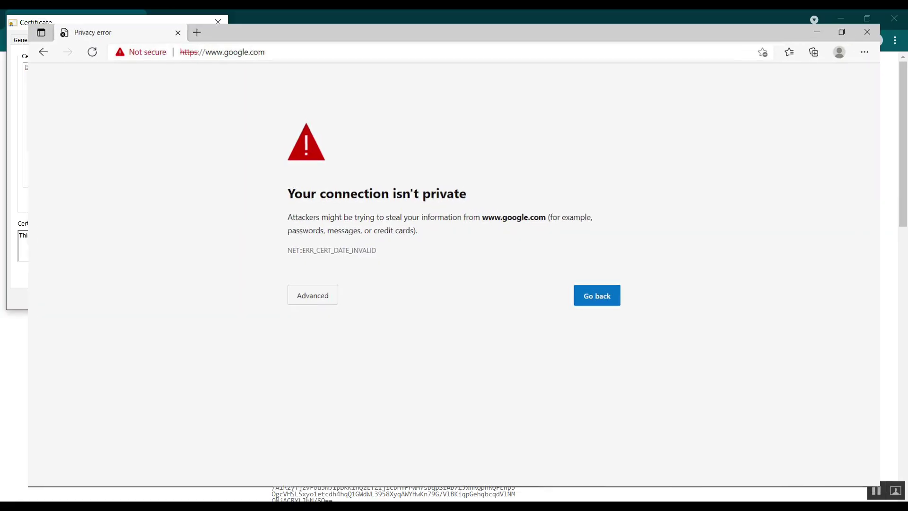
pyautogui.click(72, 85)
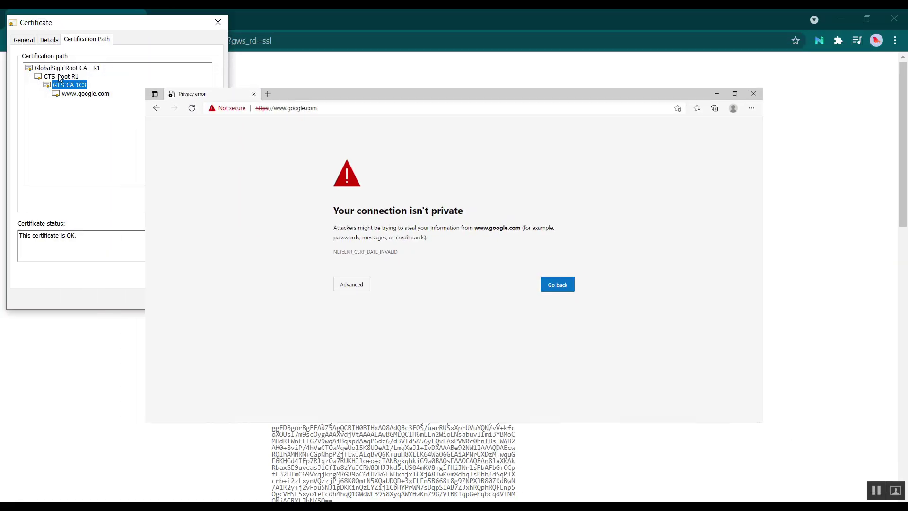
pyautogui.click(61, 68)
# Step: Examine the certificate's detail fields, including Basic Constraints, and return to its general information
pyautogui.click(49, 39)
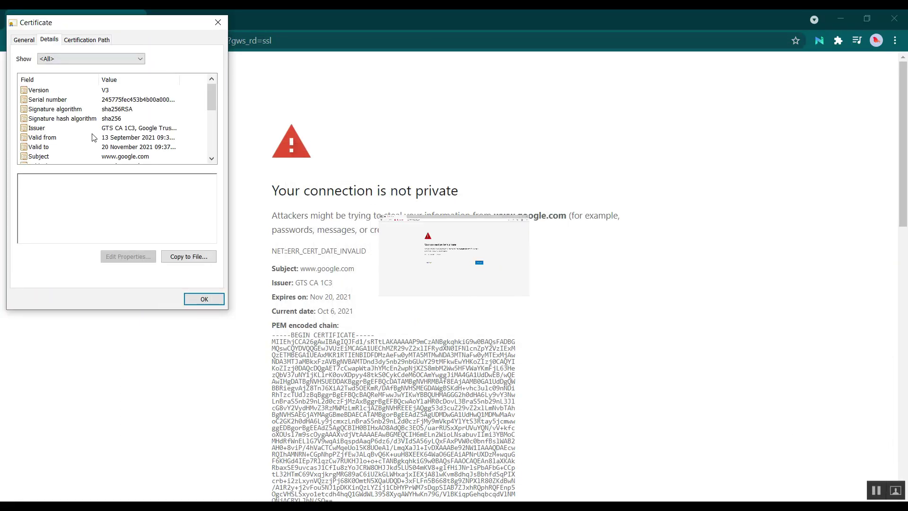
pyautogui.moveTo(212, 95); pyautogui.dragTo(206, 141)
pyautogui.click(51, 146)
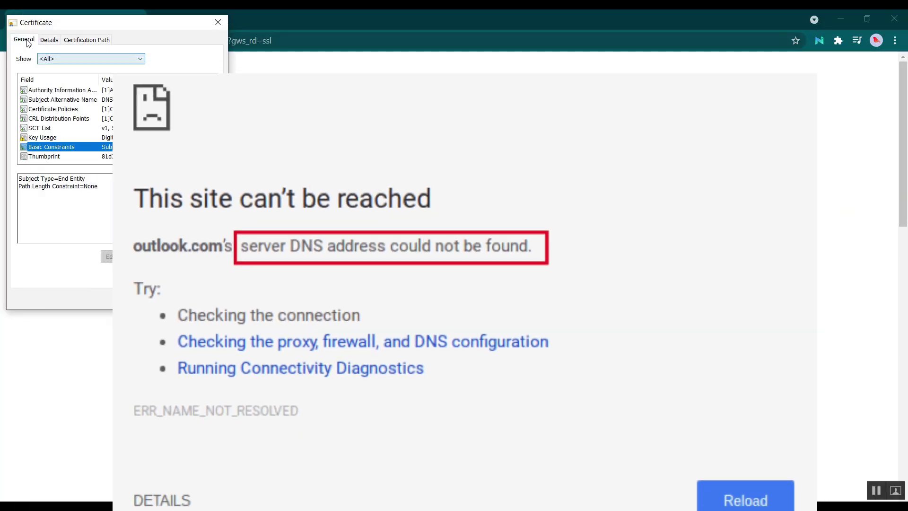
pyautogui.click(24, 39)
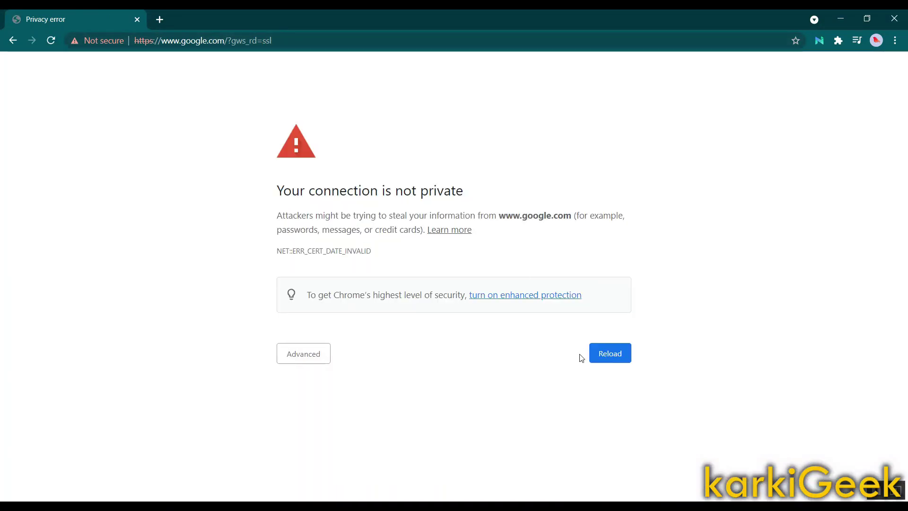
pyautogui.click(609, 359)
pyautogui.moveTo(304, 204); pyautogui.dragTo(537, 279)
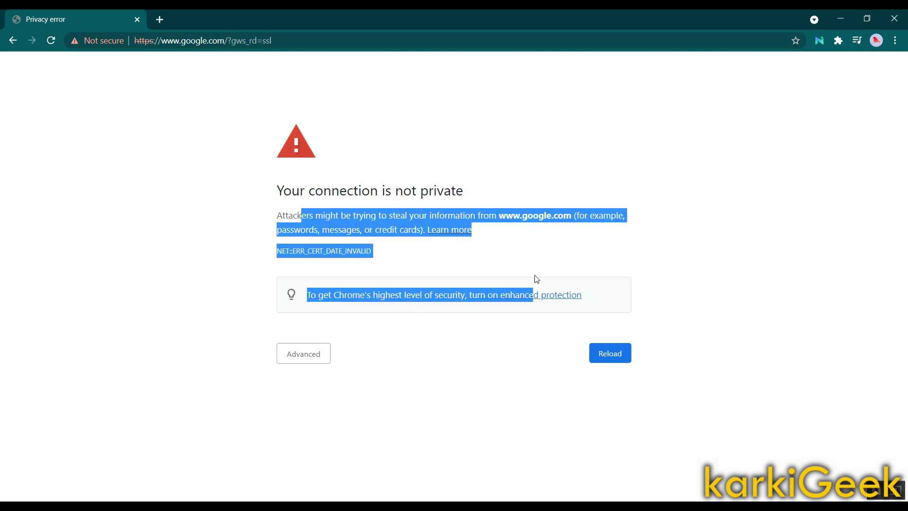
pyautogui.click(482, 255)
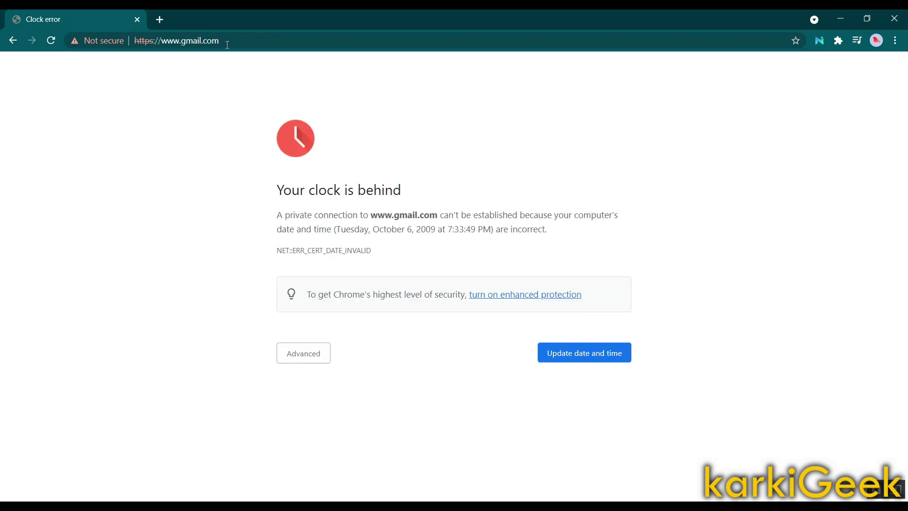
pyautogui.click(236, 41)
pyautogui.press('Return')
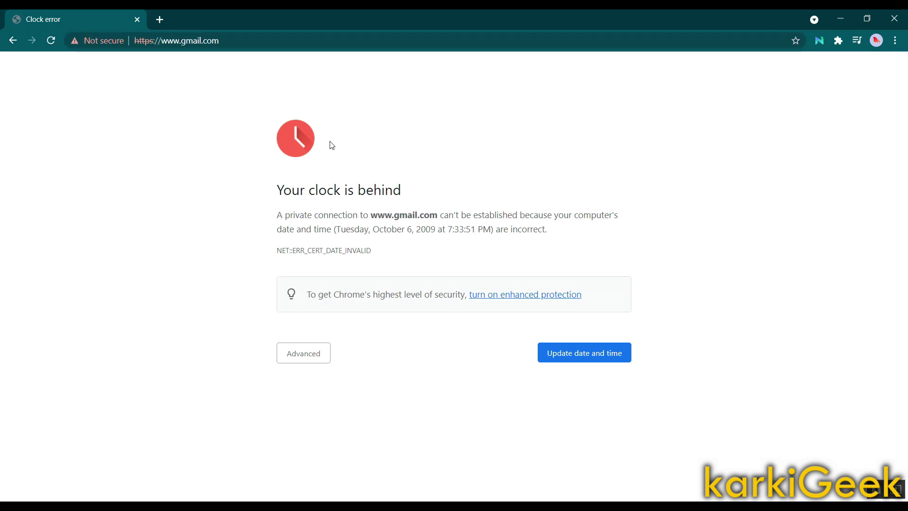
# Step: Turn on clock synchronization with the Internet time server time.windows.com, update the clock immediately, and open a new browser tab
pyautogui.click(561, 350)
pyautogui.click(267, 225)
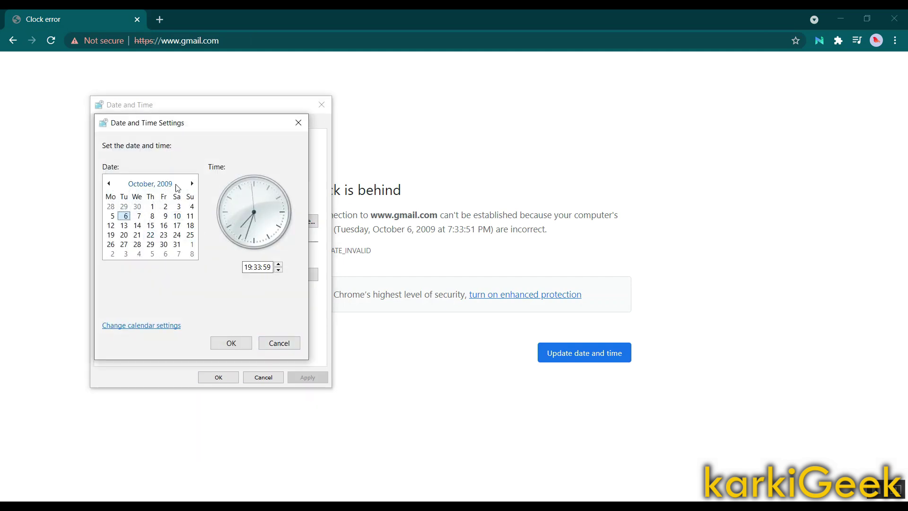
pyautogui.click(281, 344)
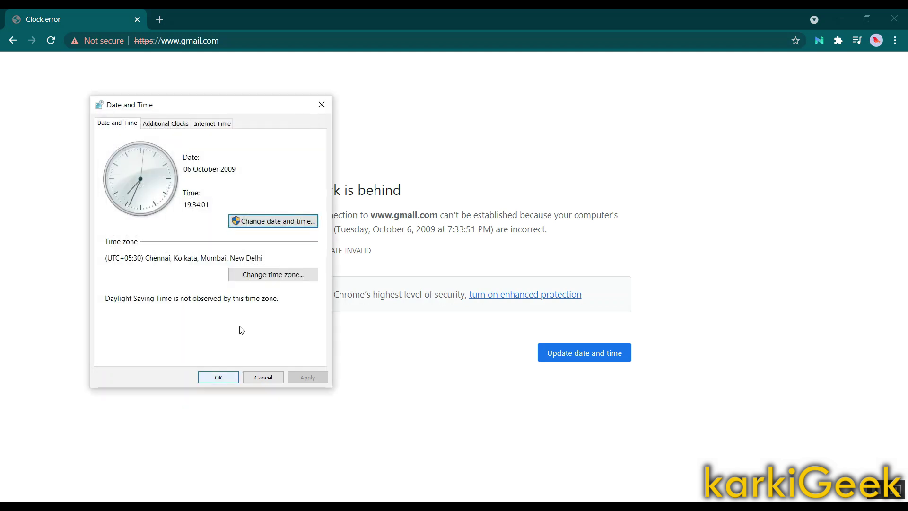
pyautogui.click(224, 126)
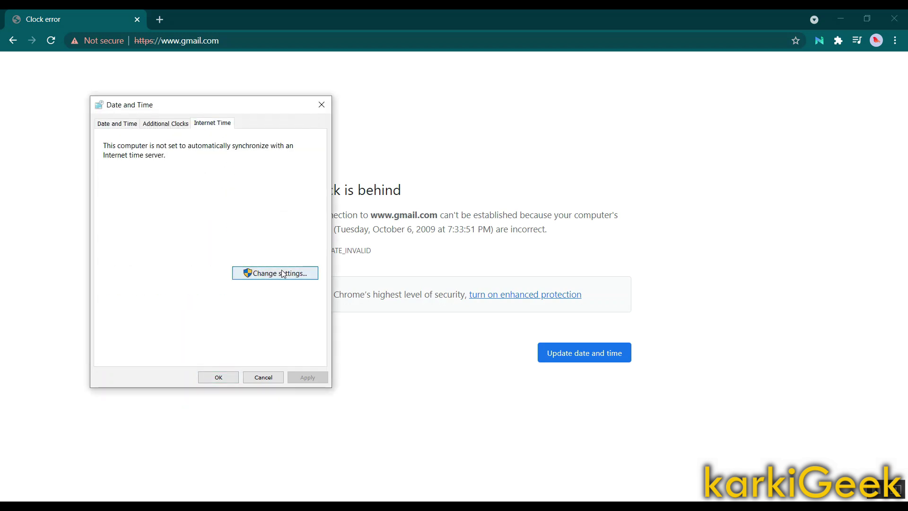
pyautogui.click(291, 273)
pyautogui.click(170, 159)
pyautogui.click(294, 177)
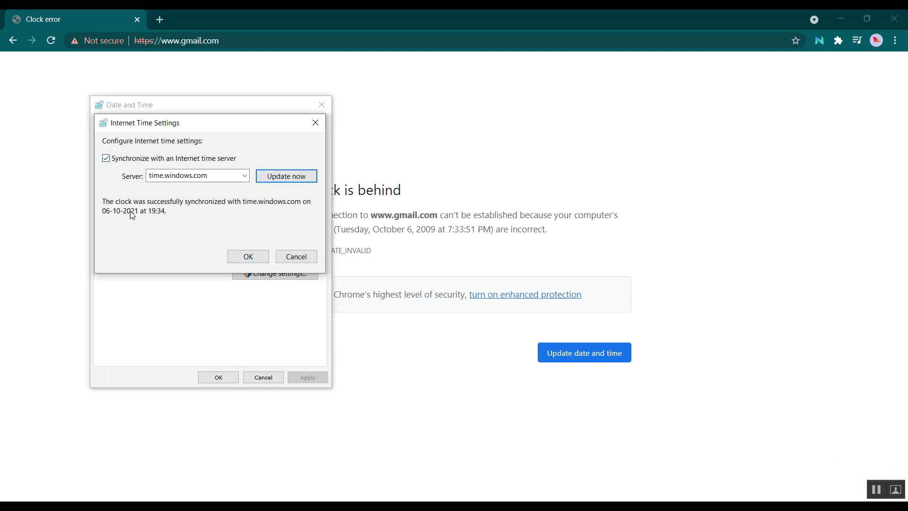
pyautogui.click(248, 257)
pyautogui.click(218, 377)
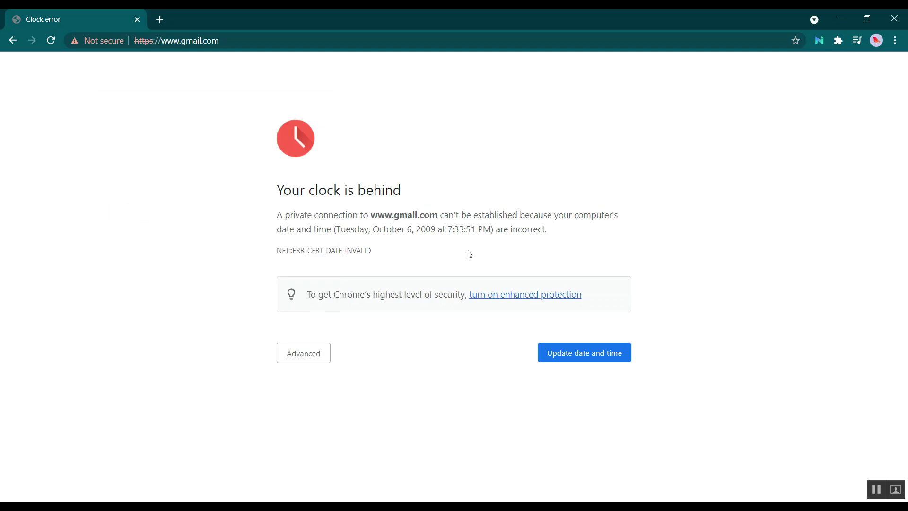
pyautogui.click(161, 19)
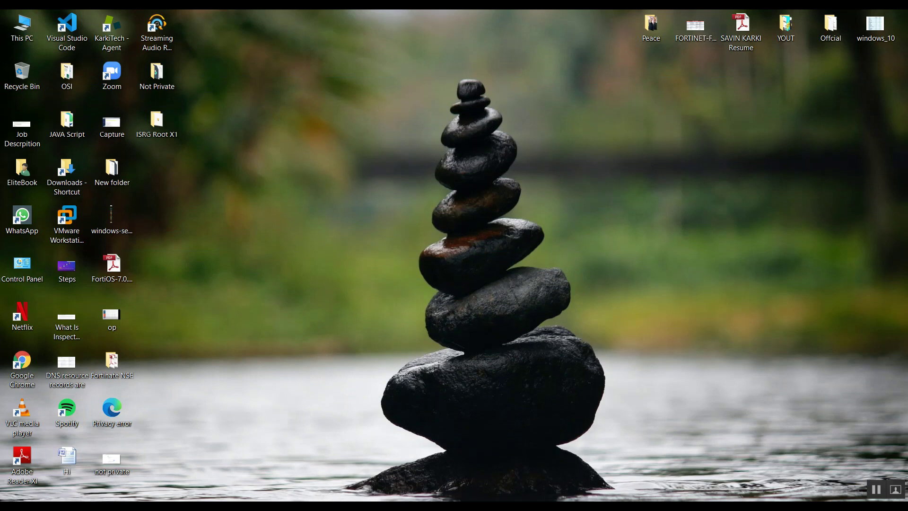
# Step: Search Windows for Microsoft Edge and launch it
pyautogui.press('super')
pyautogui.write('ed')
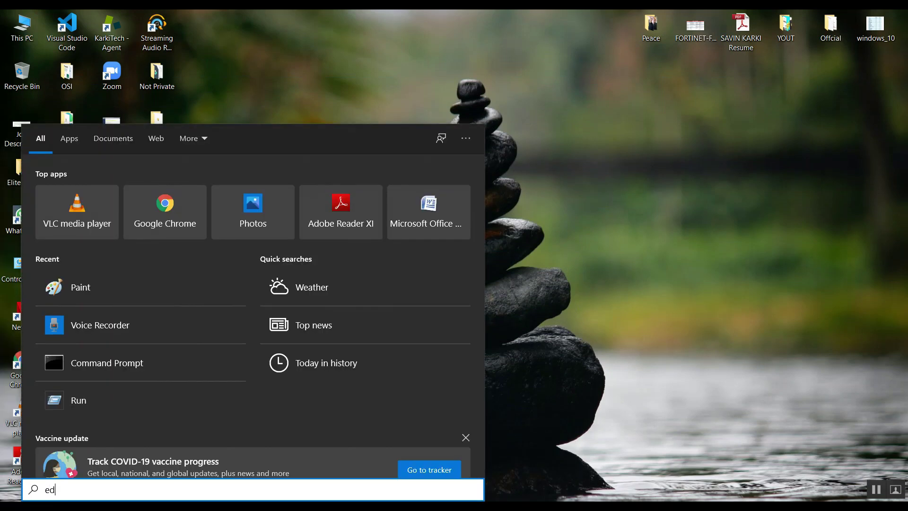
pyautogui.write('i')
pyautogui.press('BackSpace')
pyautogui.write('g')
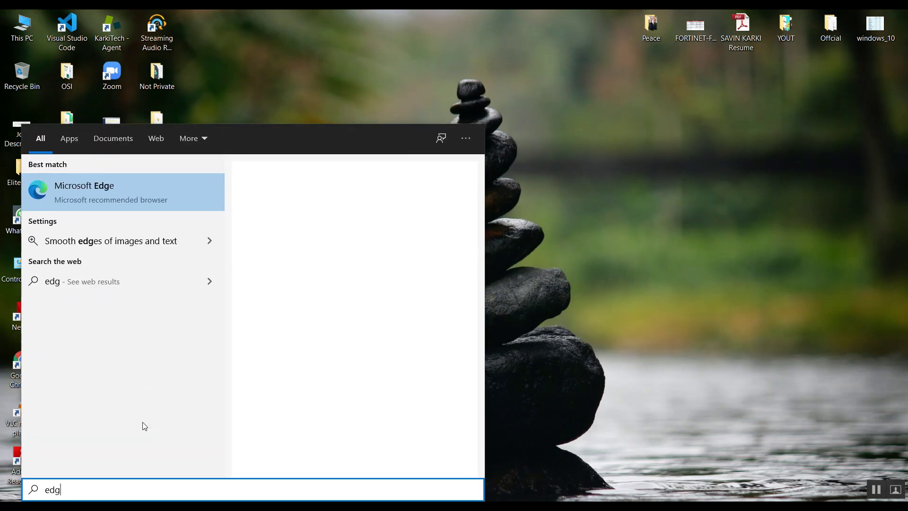
pyautogui.click(104, 191)
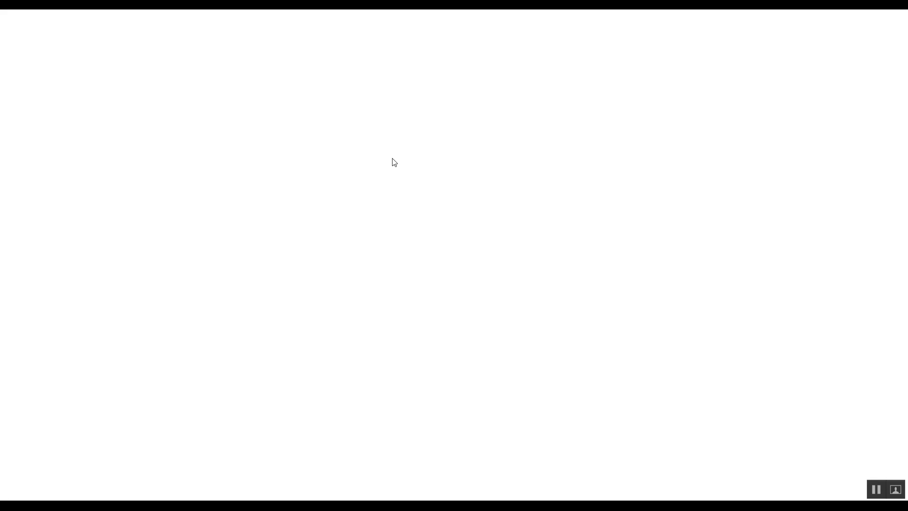
# Step: Search the Edge settings for "cert" and open the certificate management window
pyautogui.click(892, 40)
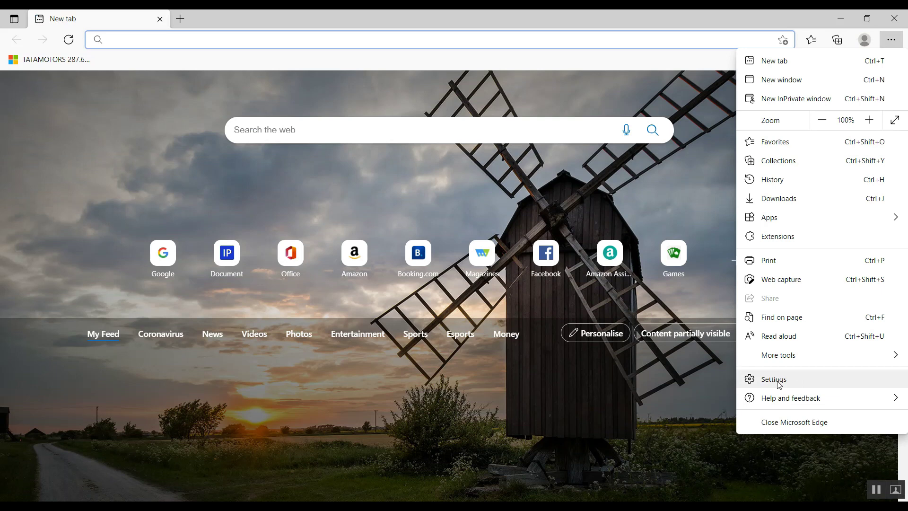
pyautogui.click(775, 380)
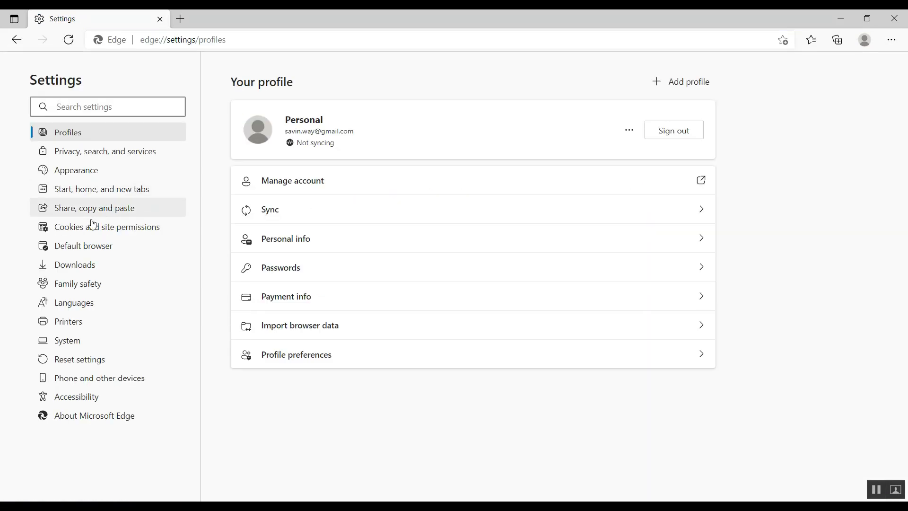
pyautogui.write('c')
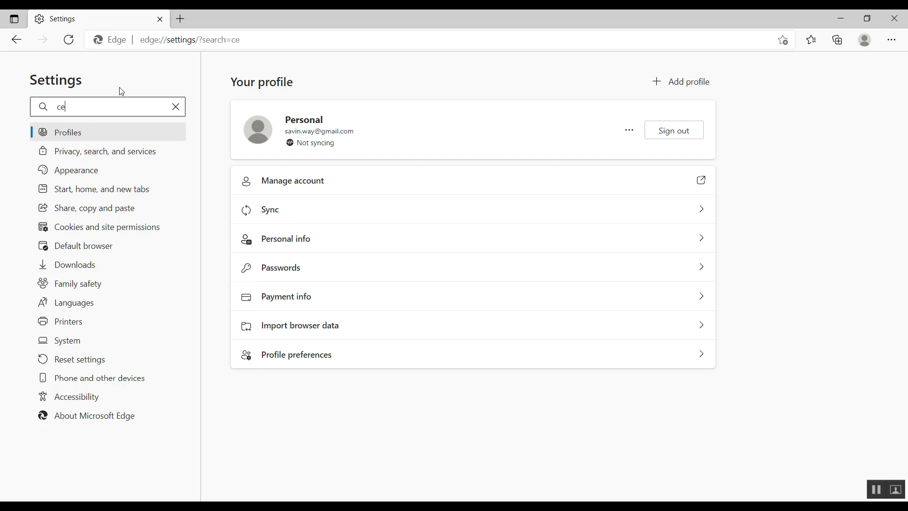
pyautogui.write('ert')
pyautogui.click(315, 141)
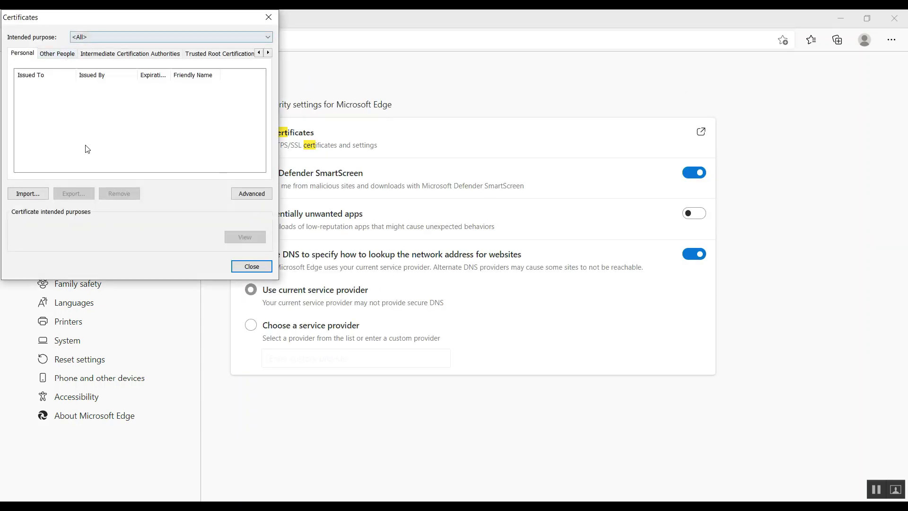
pyautogui.click(34, 197)
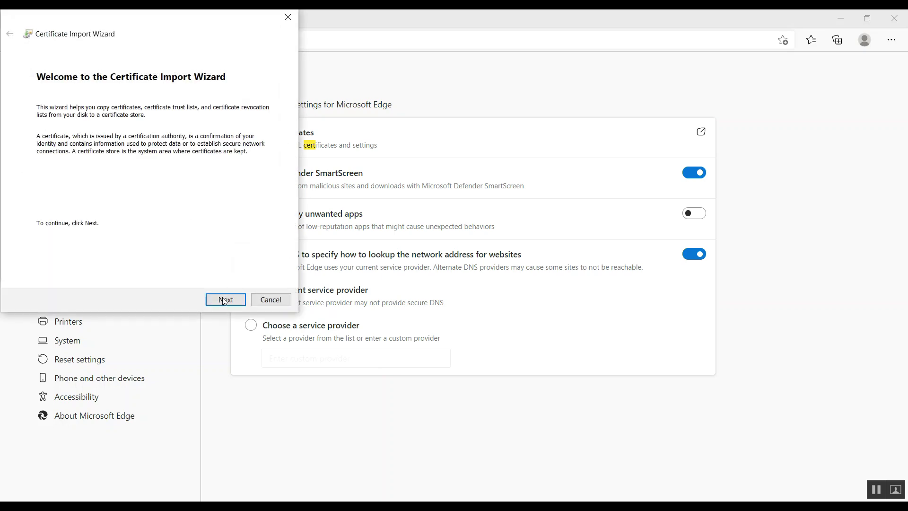
pyautogui.moveTo(179, 27); pyautogui.dragTo(493, 30)
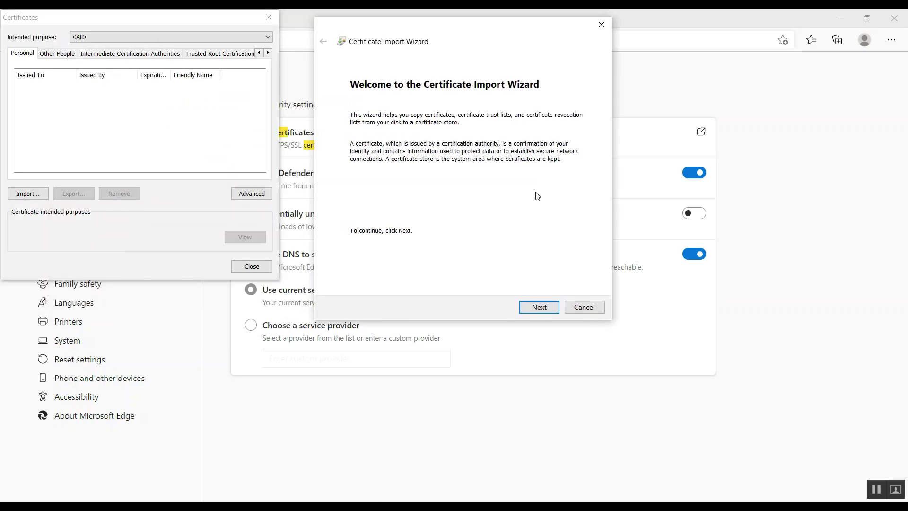
pyautogui.click(584, 306)
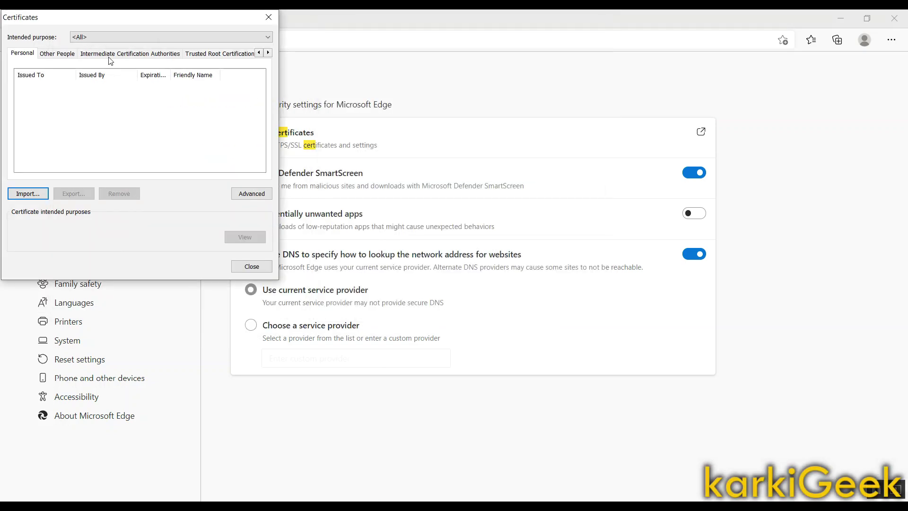
# Step: Start a certificate import from the Trusted Root Certification Authorities store, choosing the ISRG Root X1 file in the Desktop's ISRG Root X1 folder
pyautogui.click(137, 53)
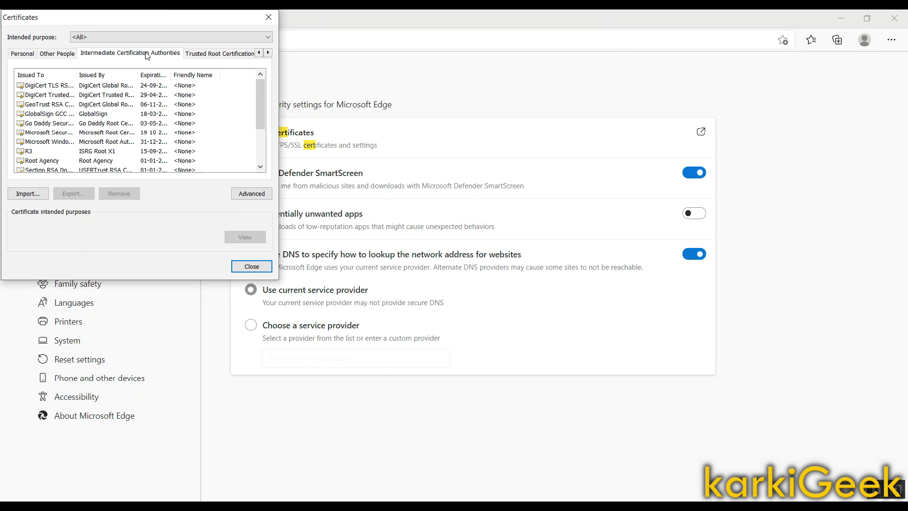
pyautogui.click(215, 55)
pyautogui.click(142, 143)
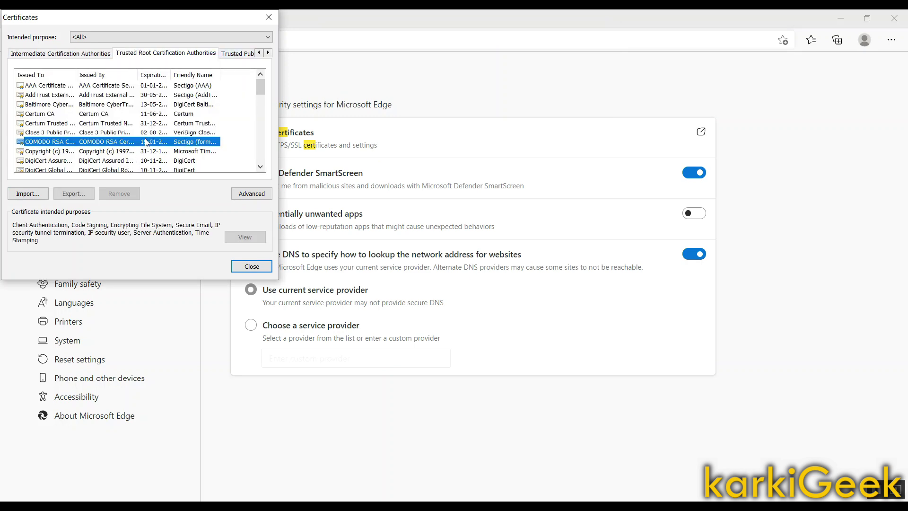
pyautogui.moveTo(255, 90); pyautogui.dragTo(256, 137)
pyautogui.click(27, 194)
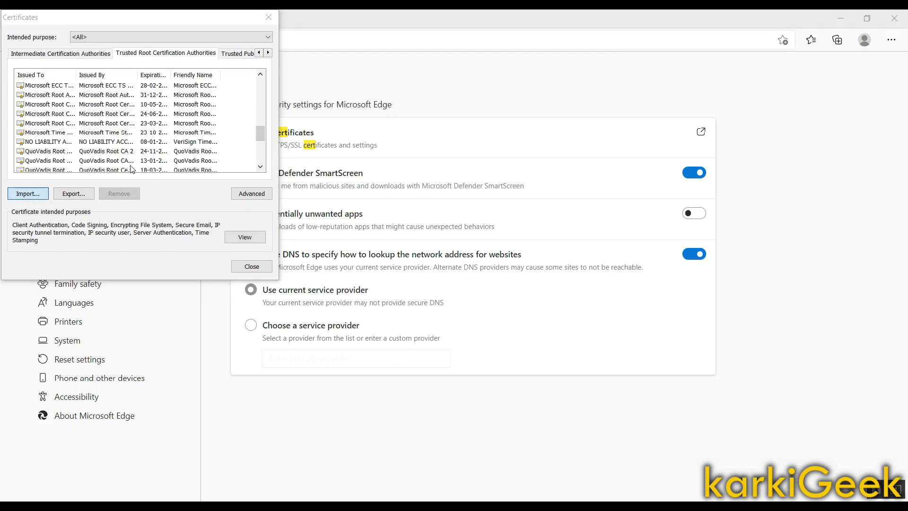
pyautogui.click(218, 300)
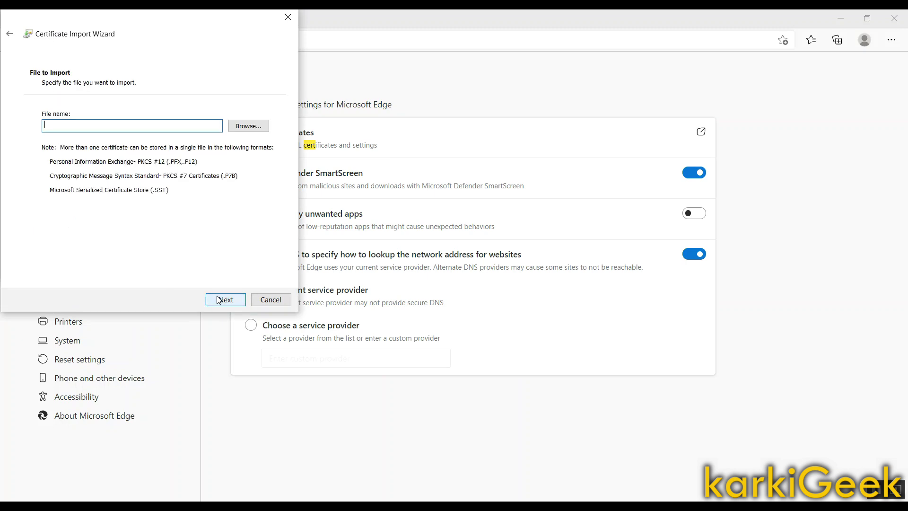
pyautogui.click(248, 125)
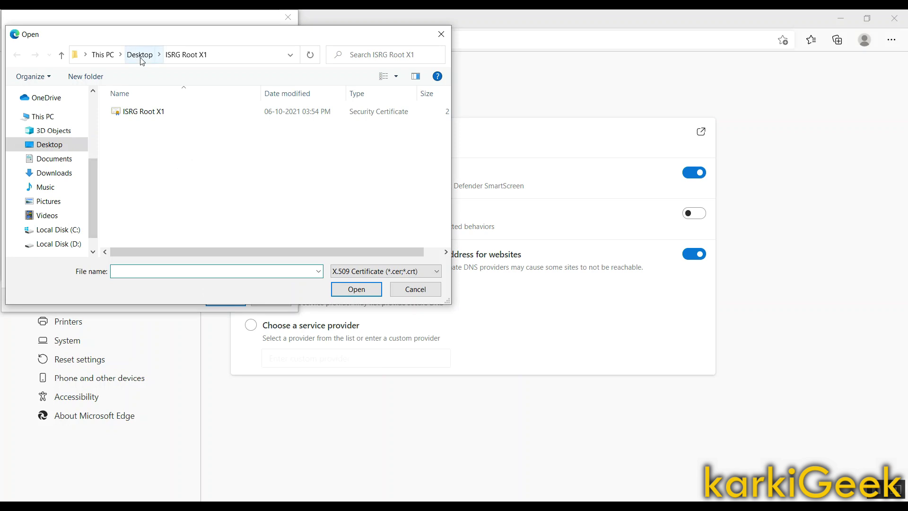
pyautogui.click(157, 113)
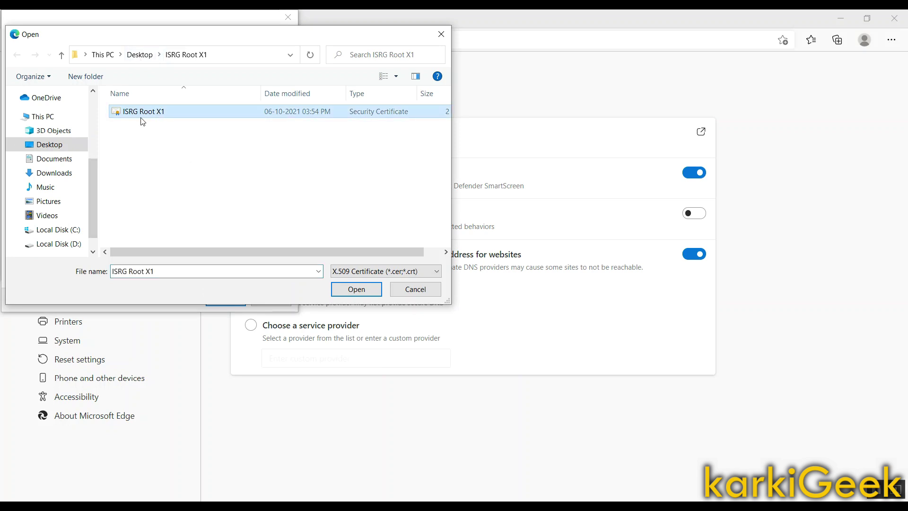
pyautogui.click(356, 288)
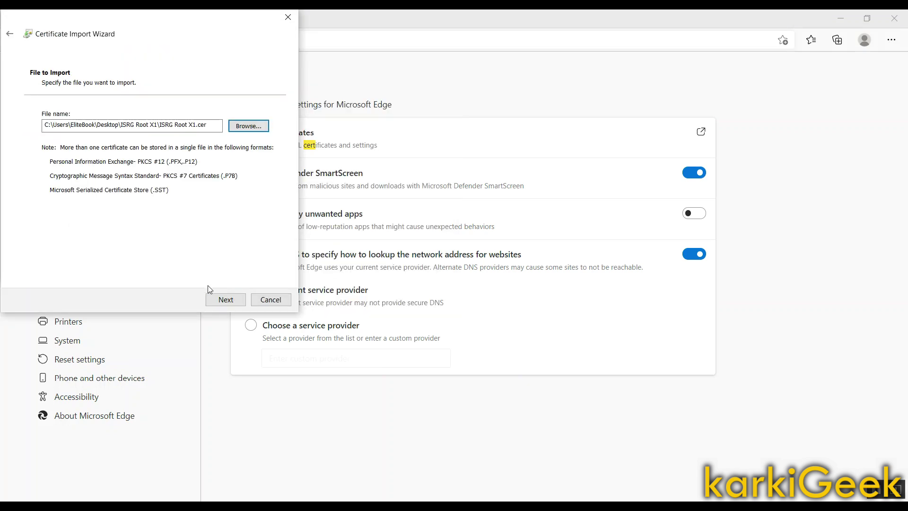
# Step: Complete the import into the Trusted Root Certification Authorities store, and close the certificate window and Edge
pyautogui.click(224, 300)
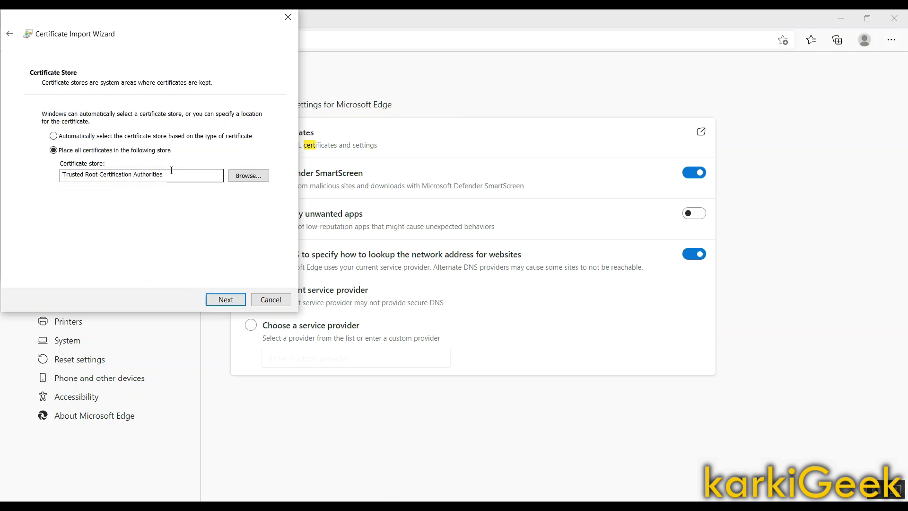
pyautogui.click(225, 299)
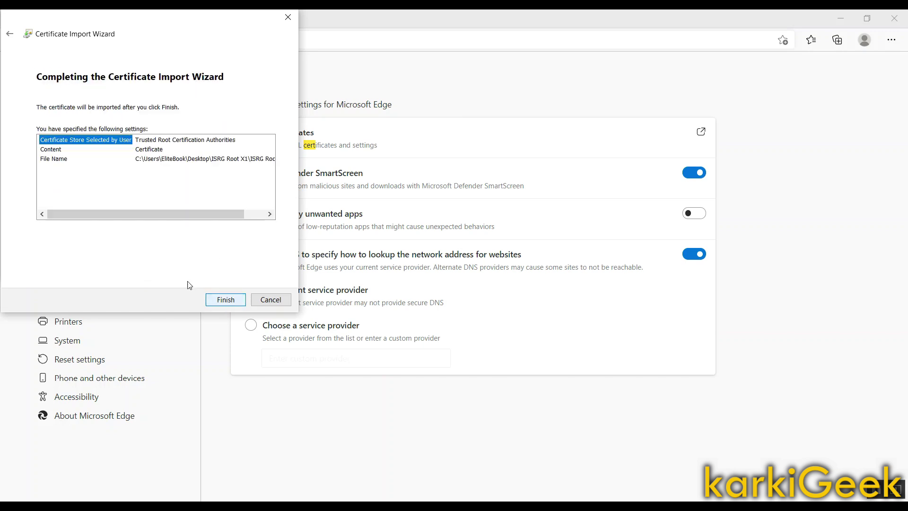
pyautogui.click(213, 301)
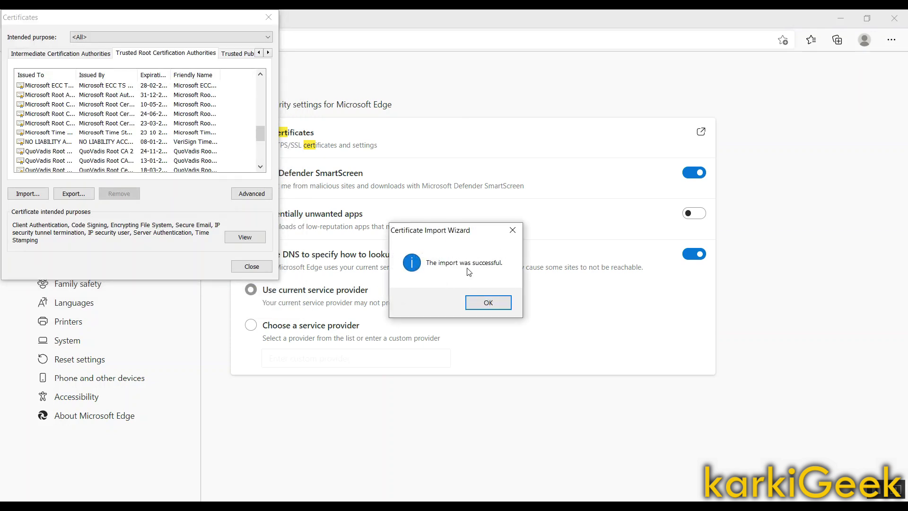
pyautogui.moveTo(474, 236); pyautogui.dragTo(482, 160)
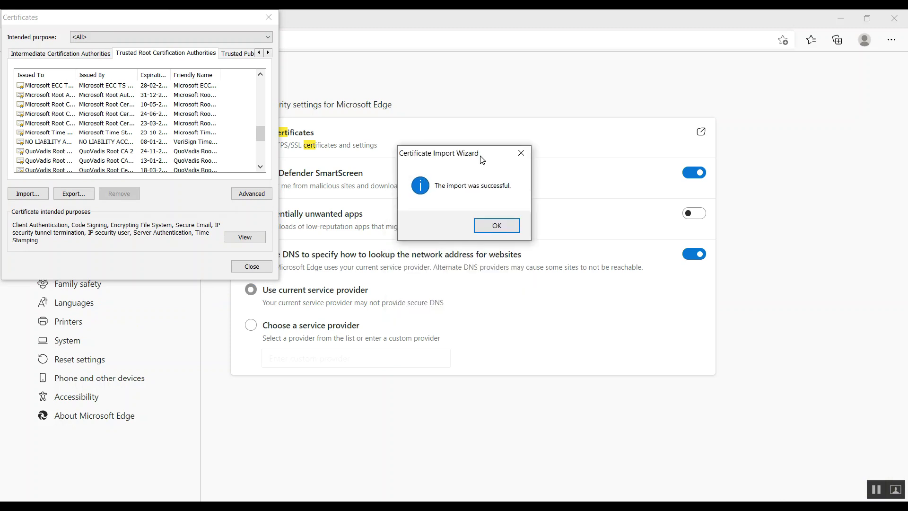
pyautogui.click(493, 228)
pyautogui.click(261, 267)
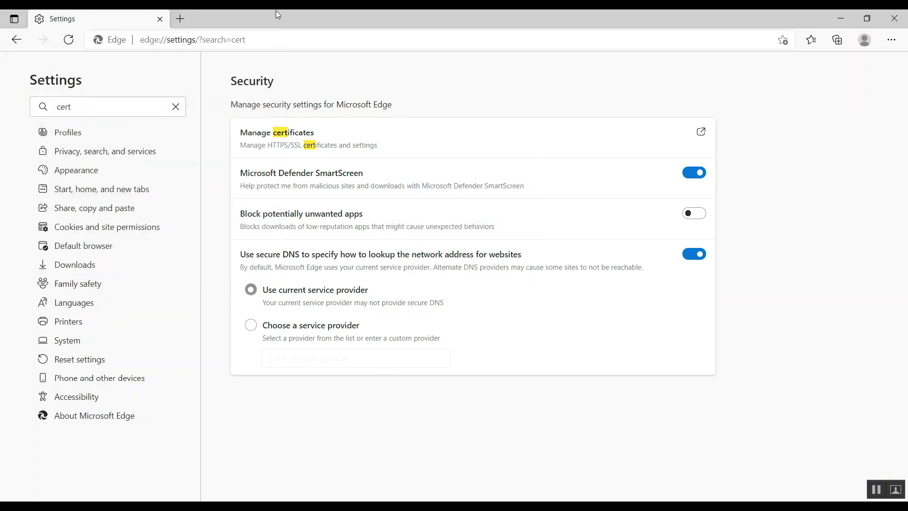
pyautogui.click(895, 18)
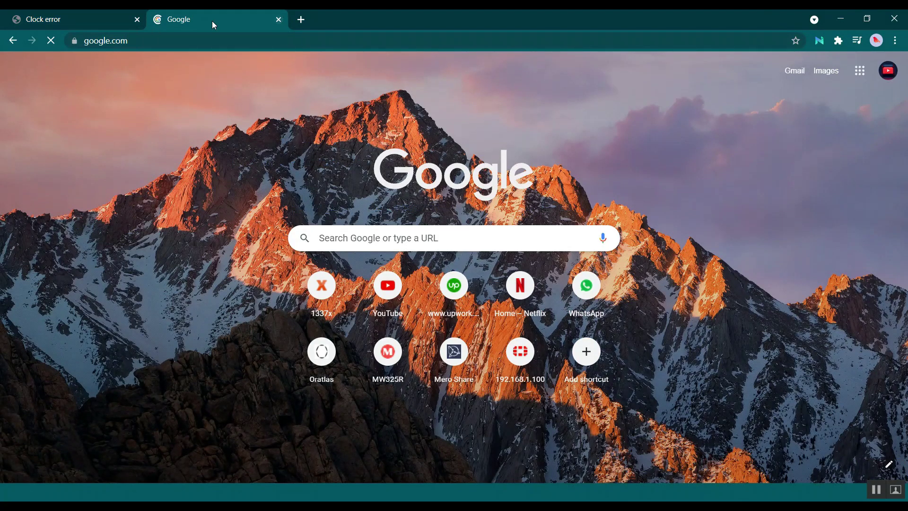
# Step: Check the google.com page in Chrome and close the "Clock error" tab
pyautogui.middleClick(216, 20)
pyautogui.click(162, 20)
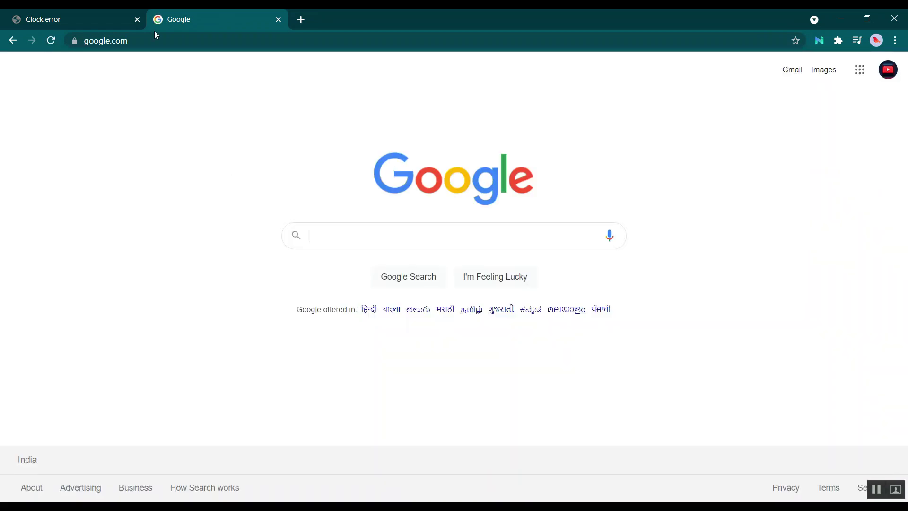
pyautogui.click(136, 20)
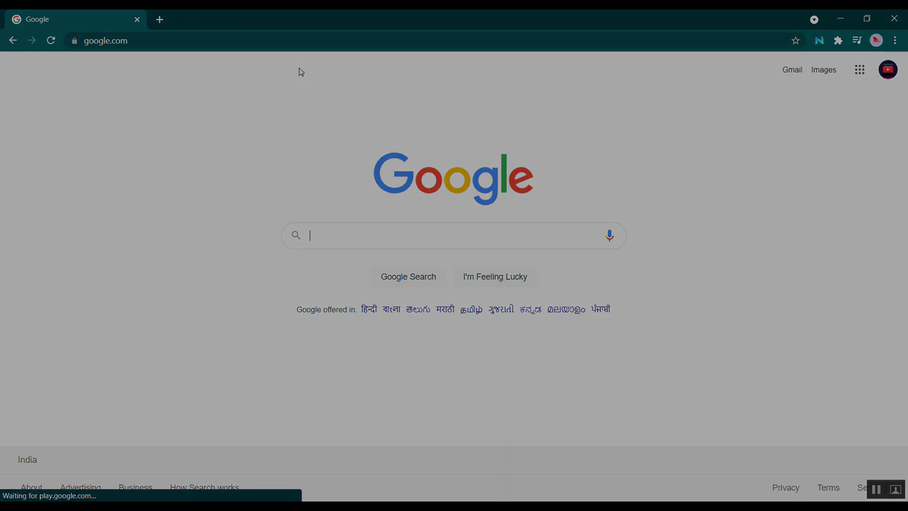